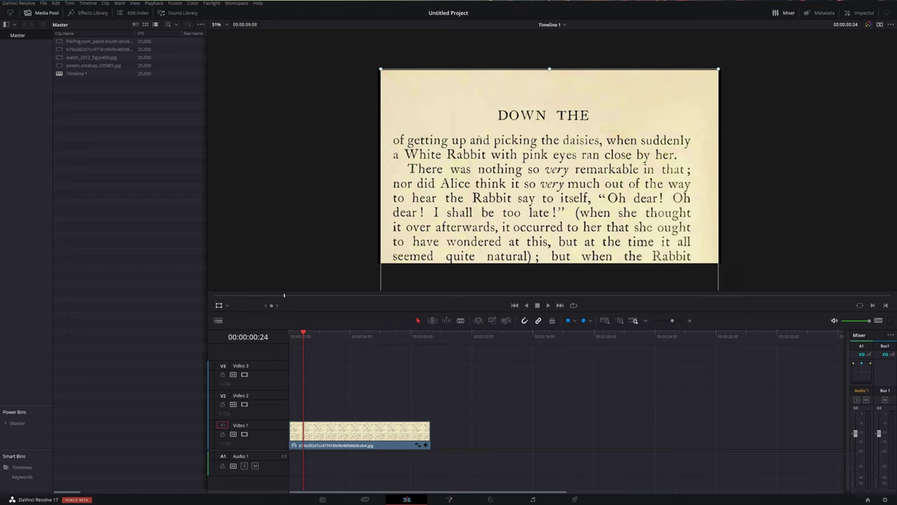
- Drop a Solid Color generator onto Video 2 at the timeline start, above the book page
click(369, 431)
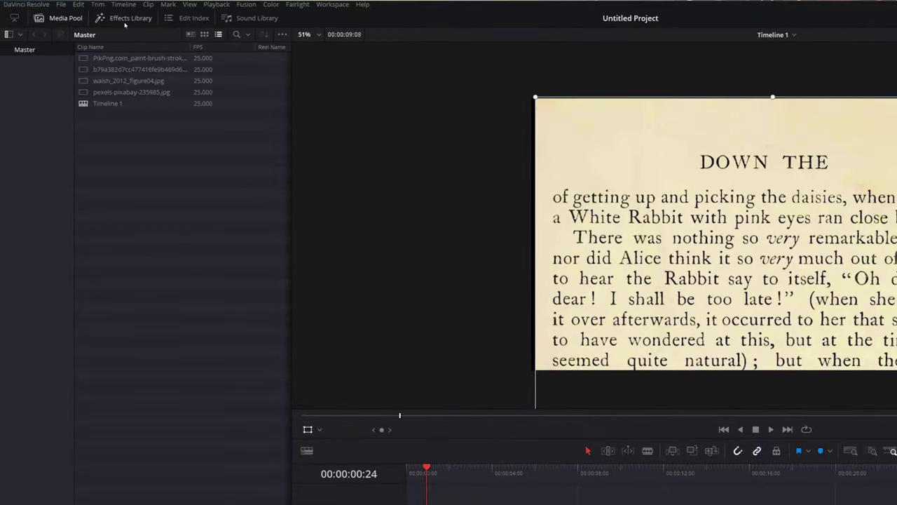
click(126, 20)
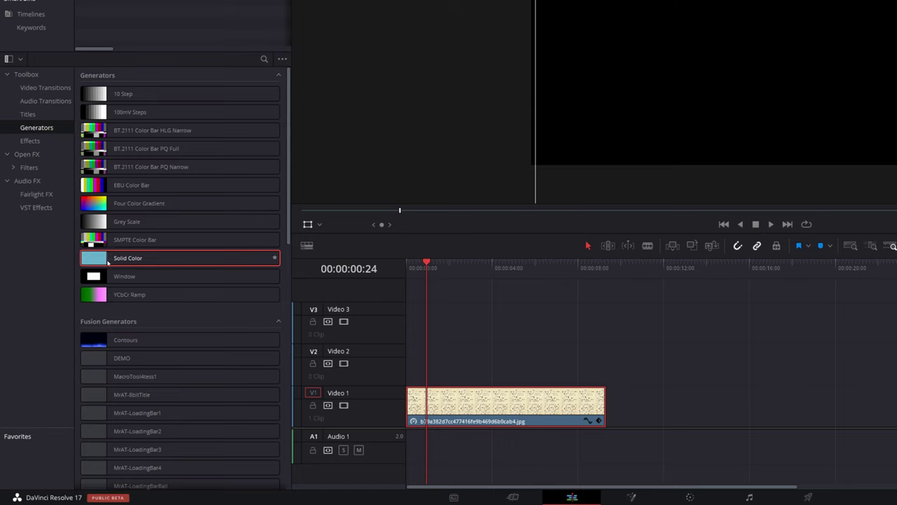
drag(111, 260, 431, 368)
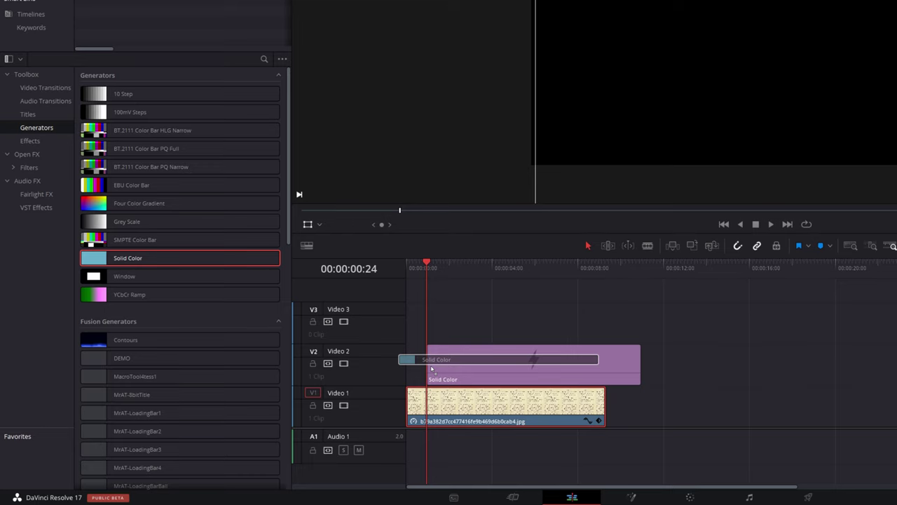
drag(431, 368, 431, 368)
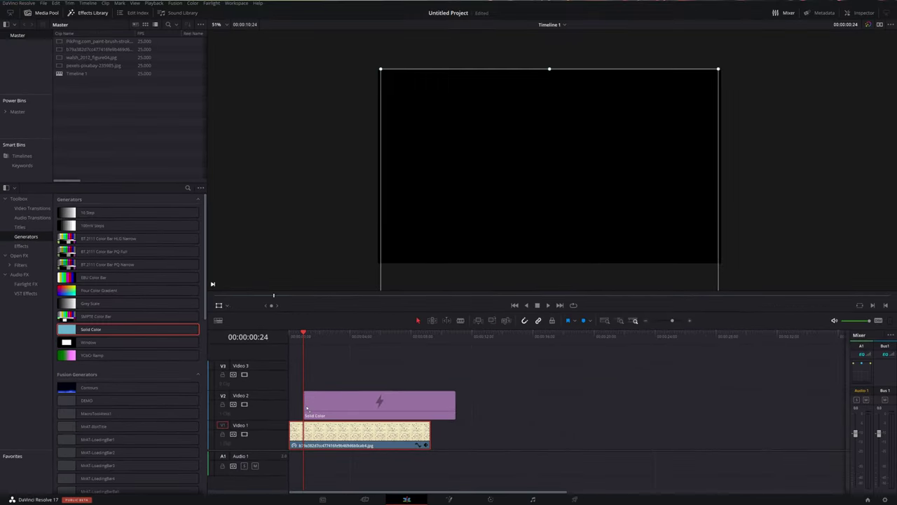
click(323, 405)
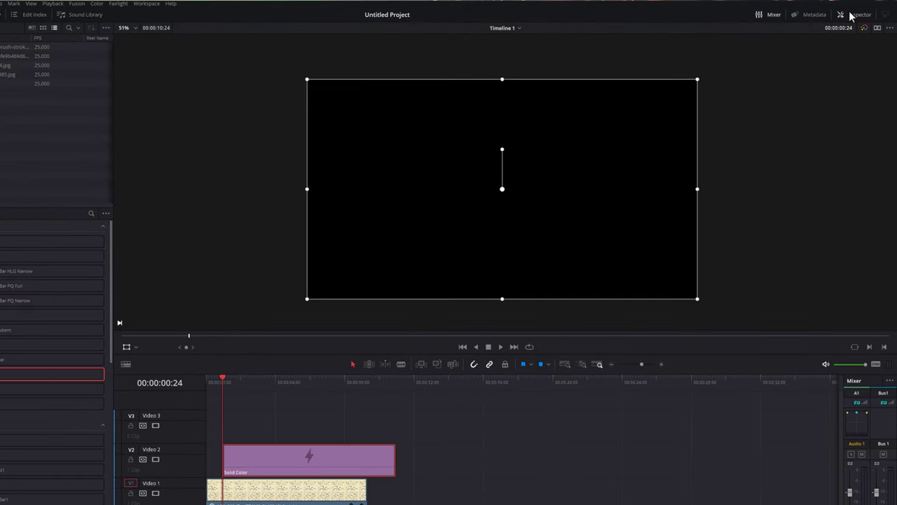
- Set the Solid Color clip's generator colour to bright cyan (#08ffff)
click(855, 15)
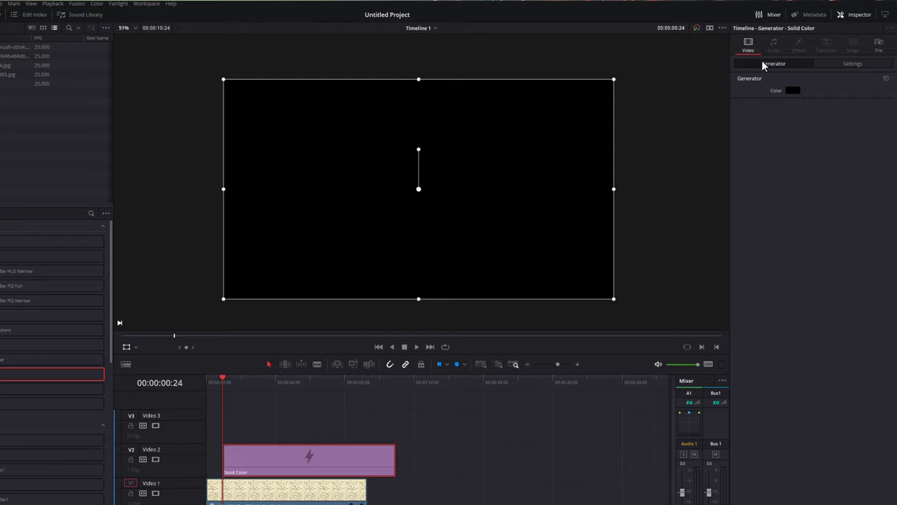
click(792, 92)
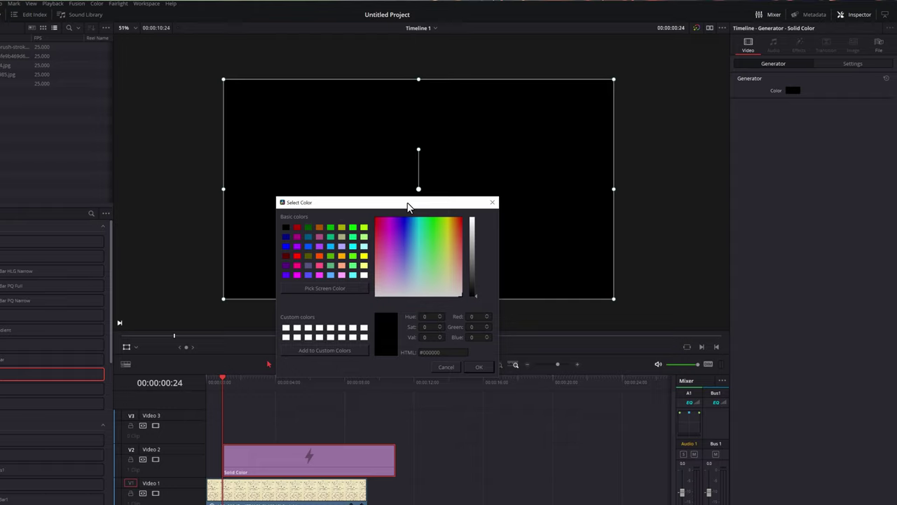
click(420, 239)
drag(468, 229, 474, 217)
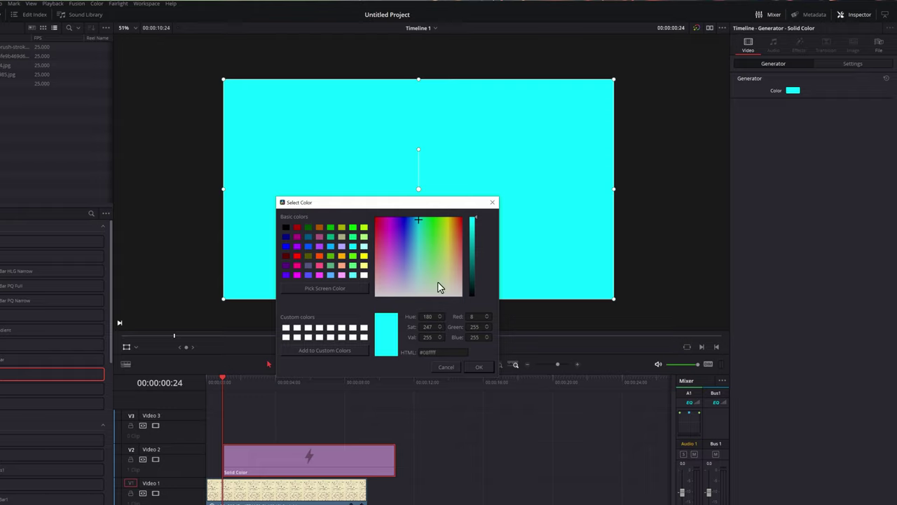
click(478, 367)
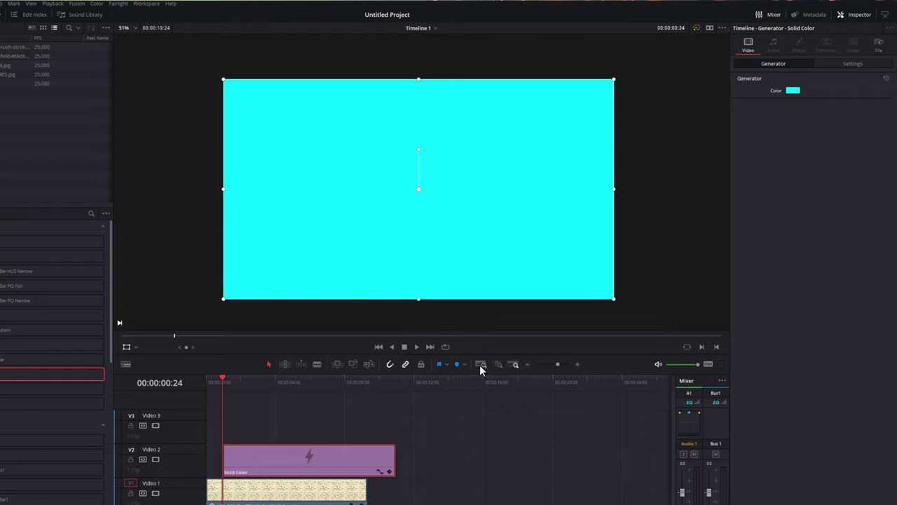
- Set the cyan layer's Composite opacity to about 29 so the page text shows through
click(851, 65)
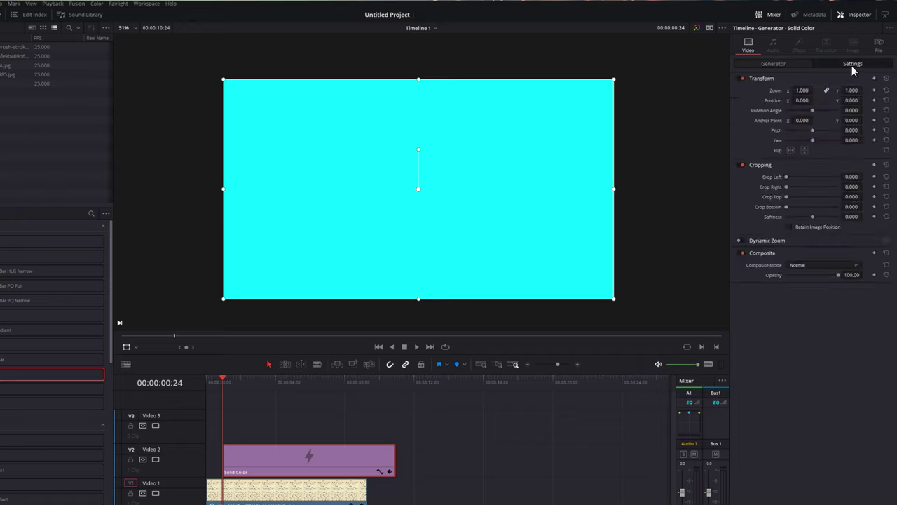
click(762, 254)
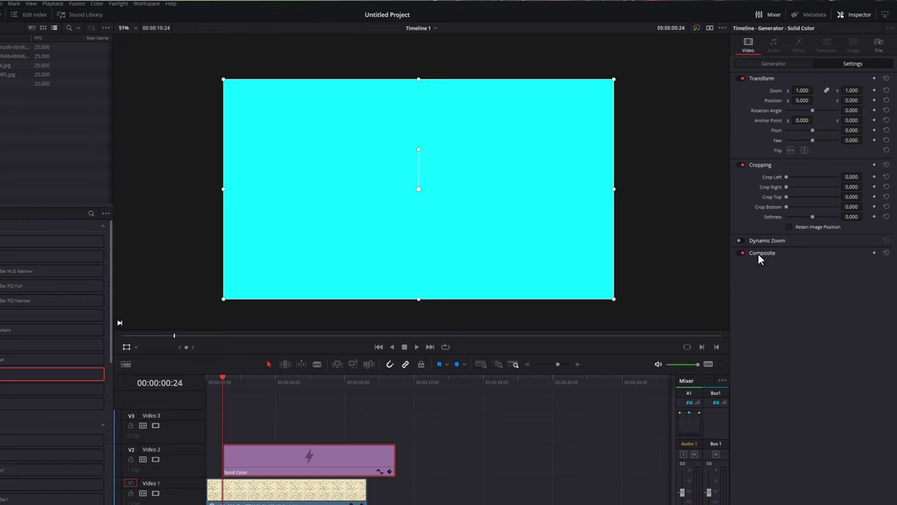
click(759, 253)
drag(836, 275, 800, 275)
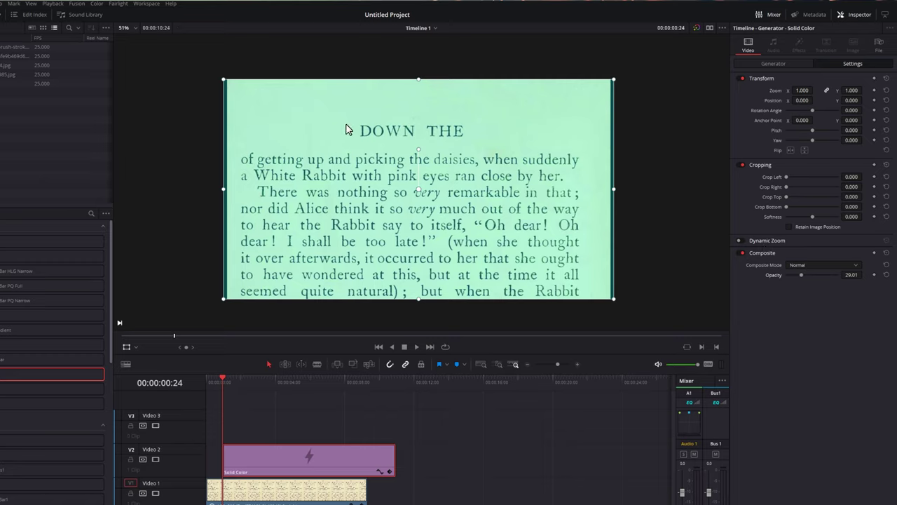
- Squash the cyan layer into a thin band over the line 'There was nothing so very remarkable in that'
click(136, 347)
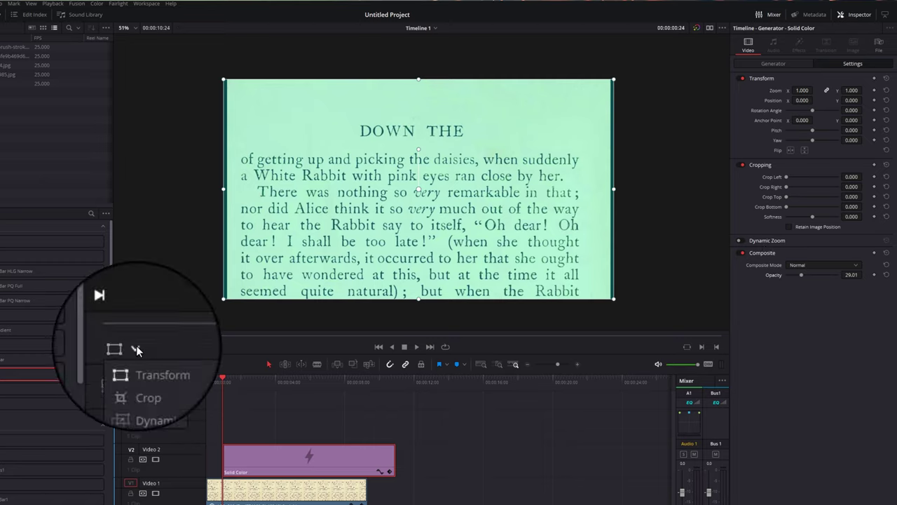
click(145, 359)
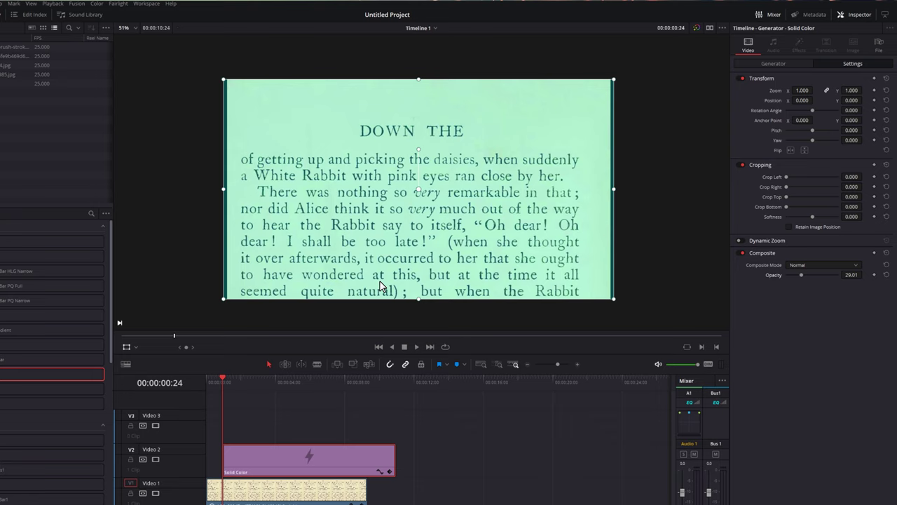
drag(222, 300, 258, 279)
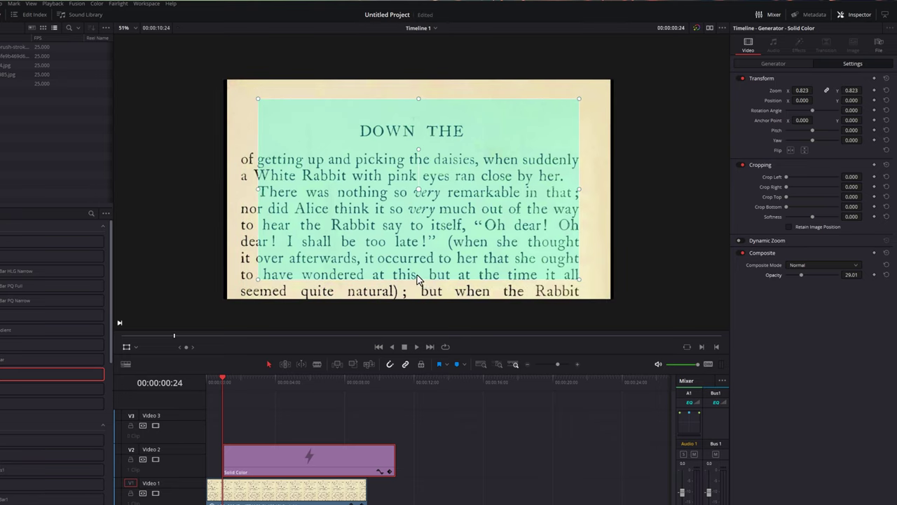
drag(419, 281, 423, 198)
- Play the timeline from near the start to check the highlight band
click(401, 416)
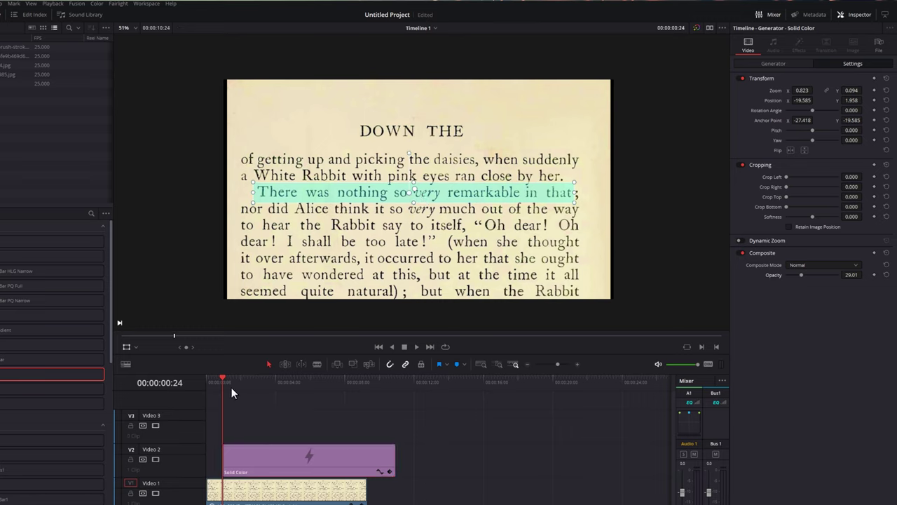
click(214, 379)
key(space)
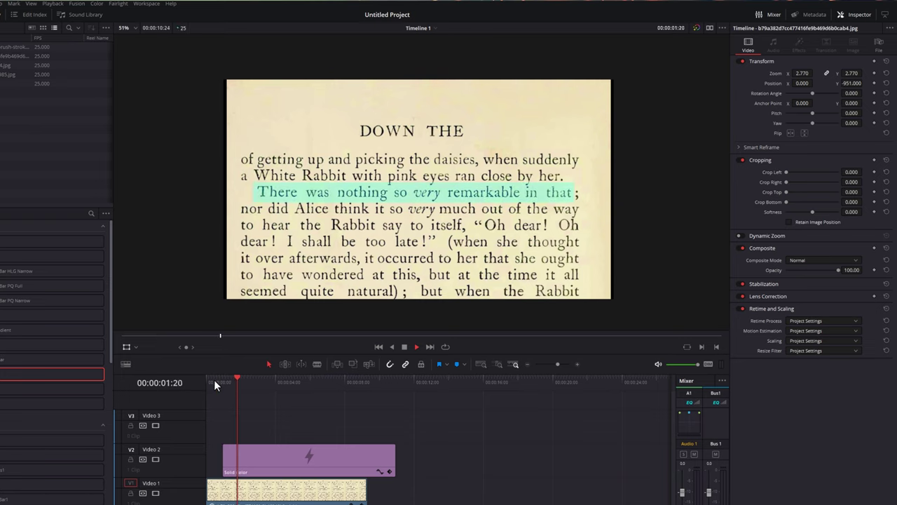
key(space)
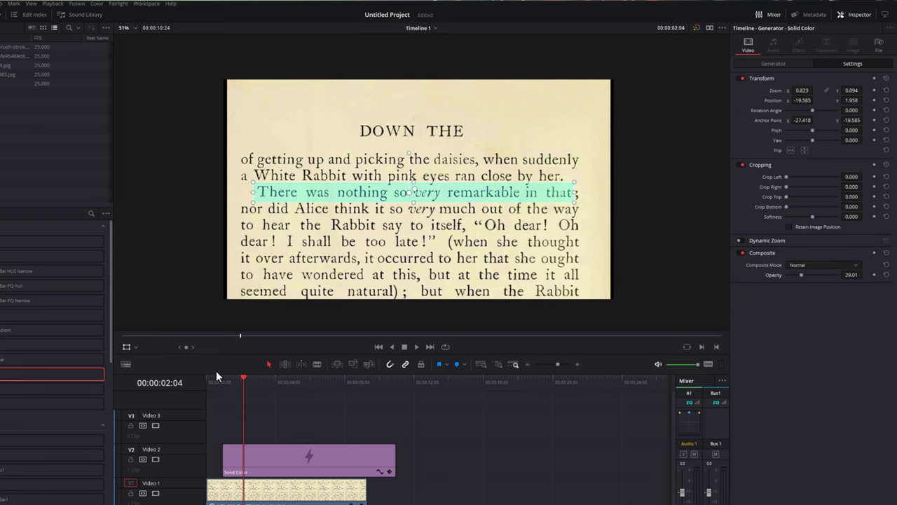
- Add a Cropping keyframe near the start with Crop Right at 1920, hiding the highlight
drag(245, 377, 222, 383)
click(235, 448)
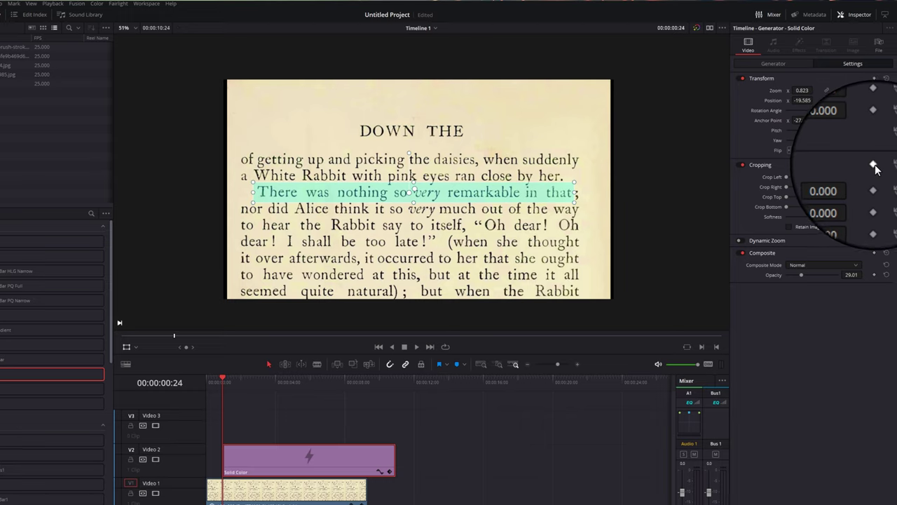
click(874, 166)
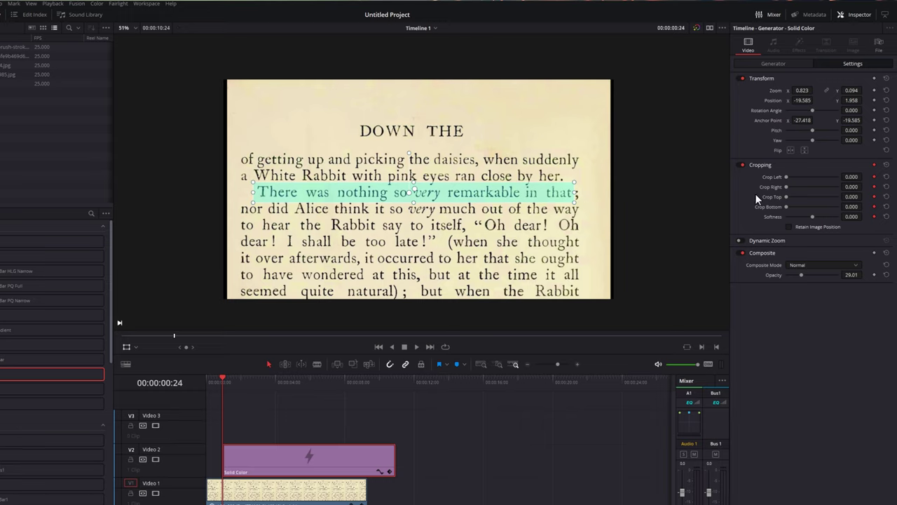
drag(786, 186, 847, 187)
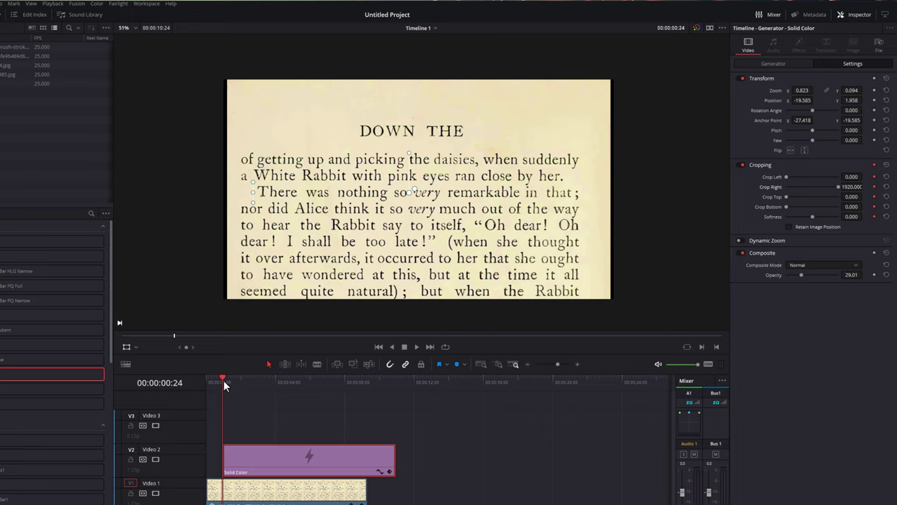
- At about two seconds set Crop Right to 0, then play the wipe from the start
drag(223, 380, 246, 379)
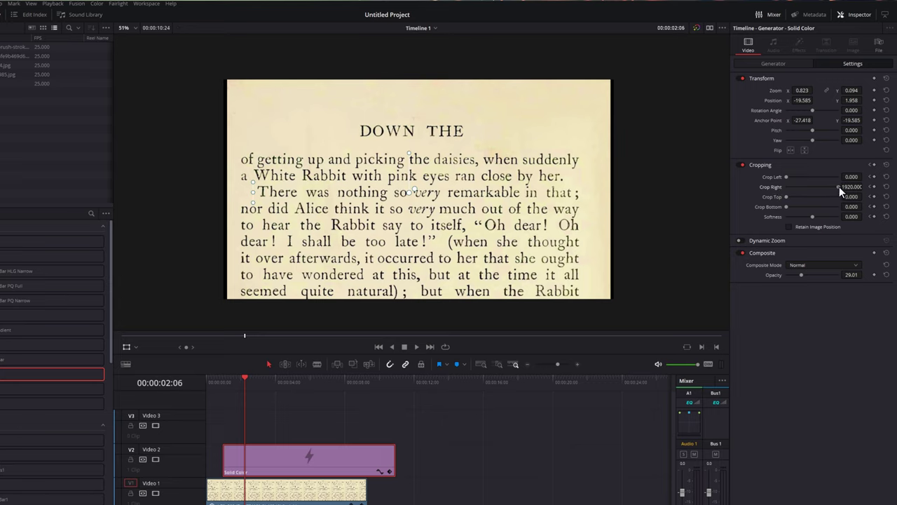
drag(839, 187, 777, 190)
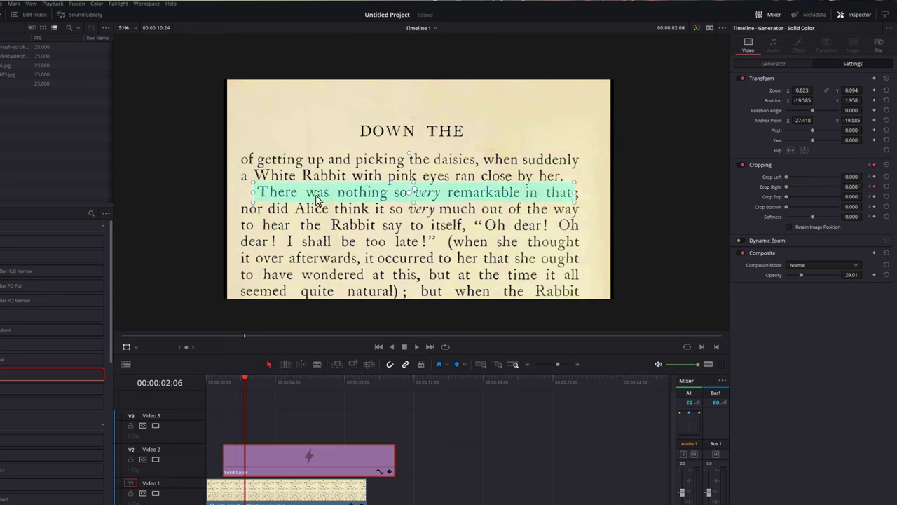
click(211, 381)
key(space)
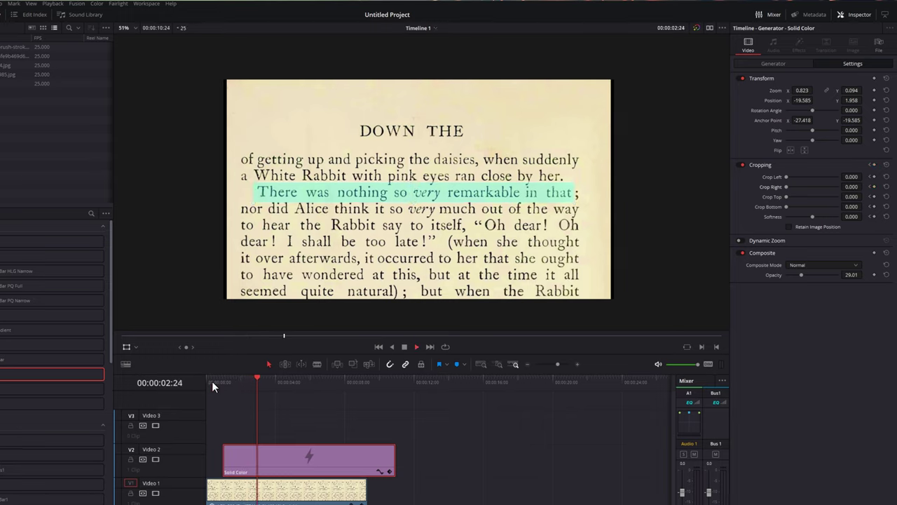
click(211, 381)
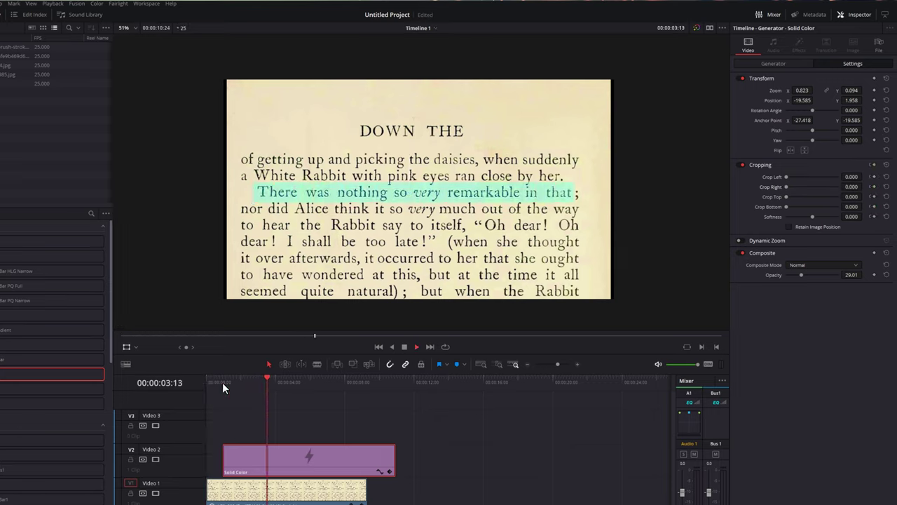
- Show the Solid Color clip's Crop Right keyframe curve in the curve editor
key(space)
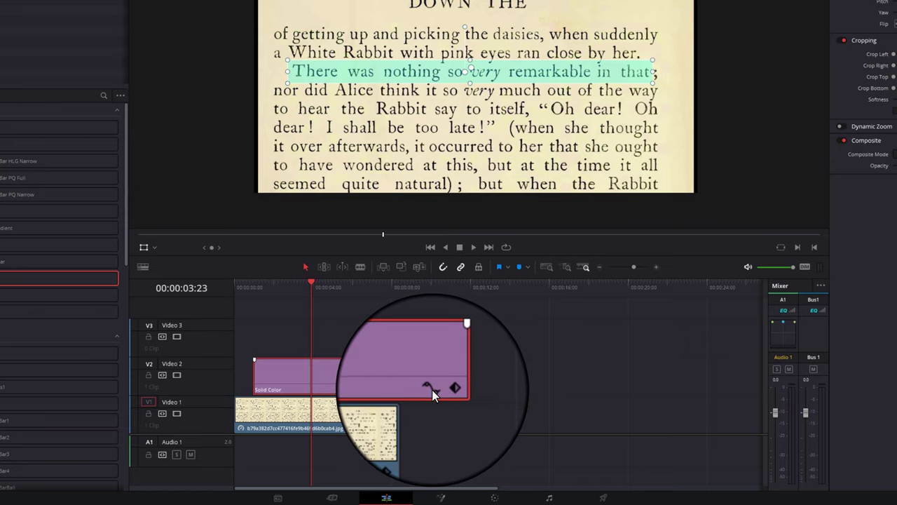
click(432, 390)
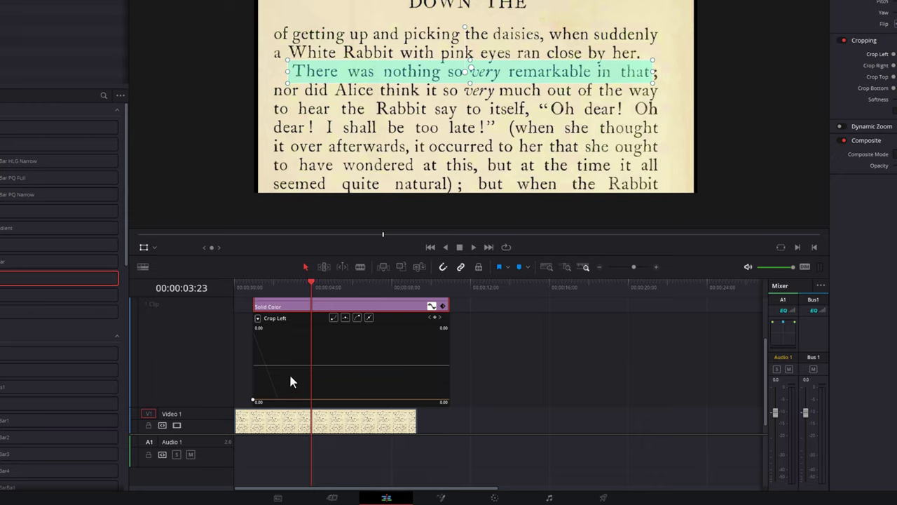
click(258, 318)
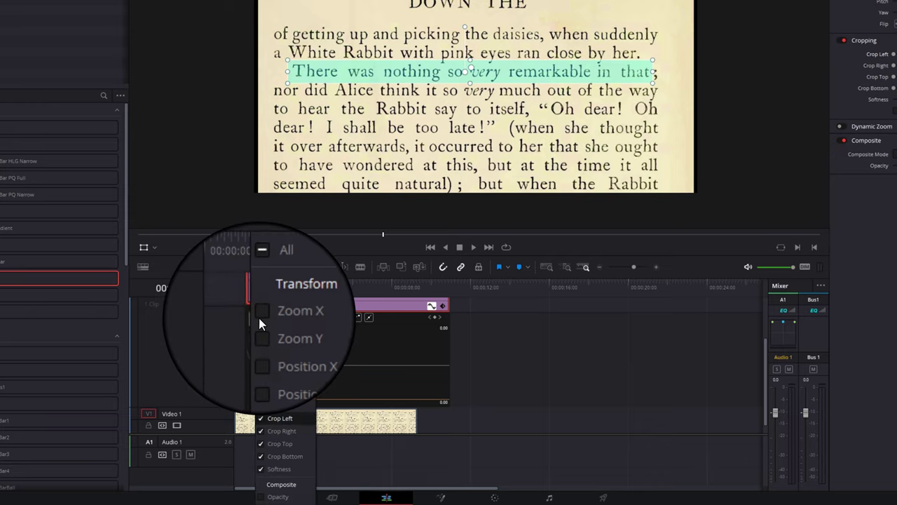
click(276, 434)
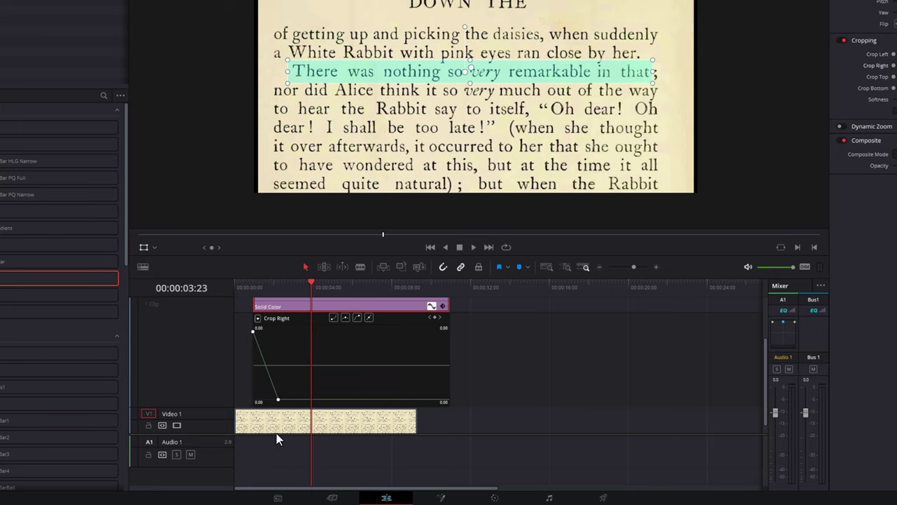
- Apply ease to both Crop Right keyframes and preview the smoothed wipe
click(253, 330)
click(344, 321)
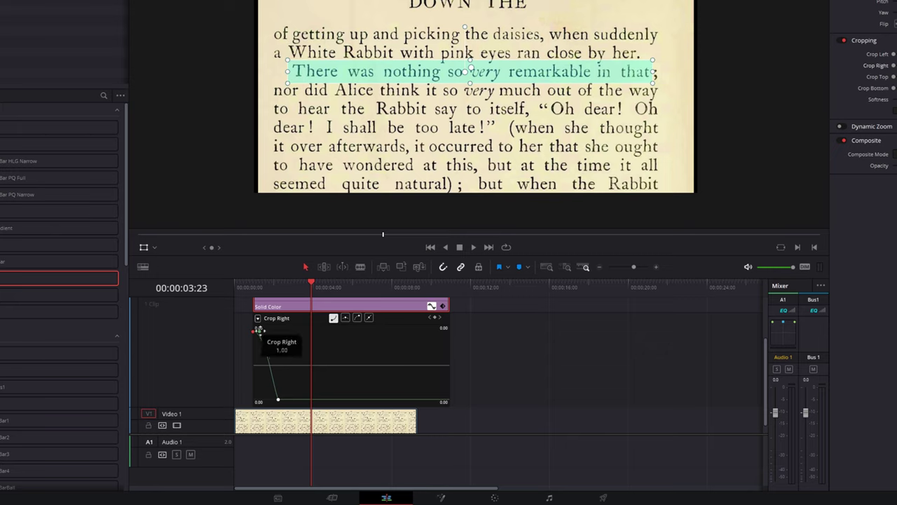
click(278, 399)
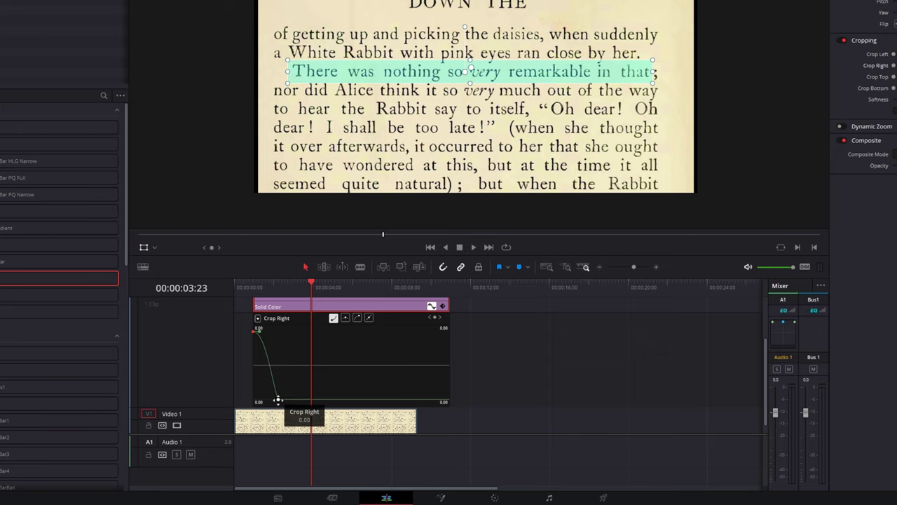
click(346, 320)
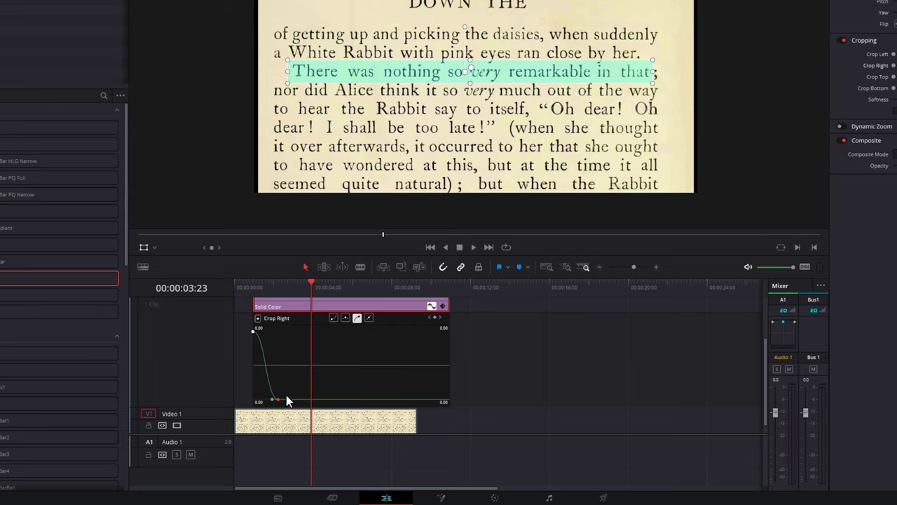
click(243, 285)
key(space)
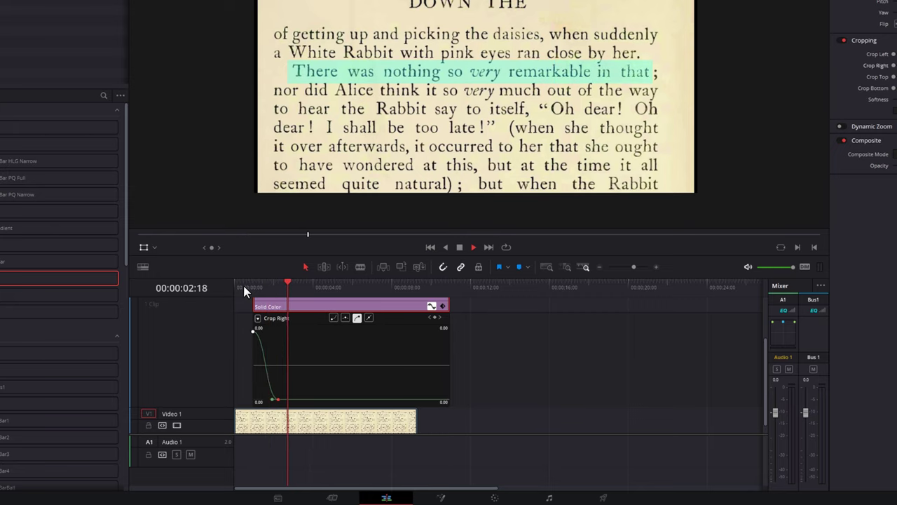
click(244, 286)
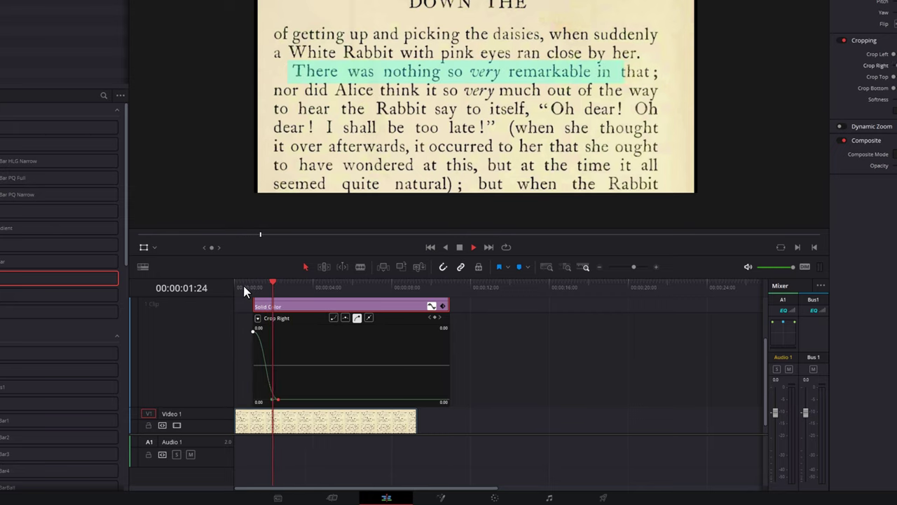
key(space)
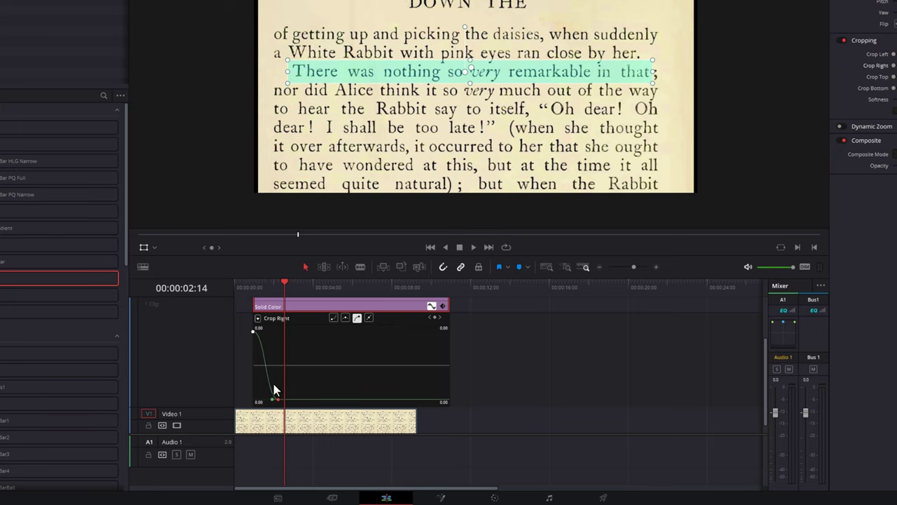
- Move the wipe's end keyframe later and preview the slower sweep
click(278, 402)
mouse_move(279, 399)
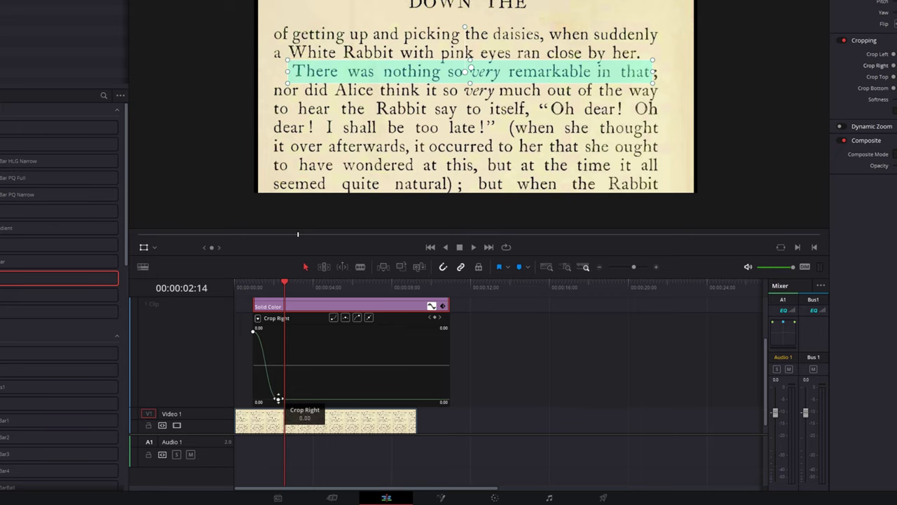
click(279, 399)
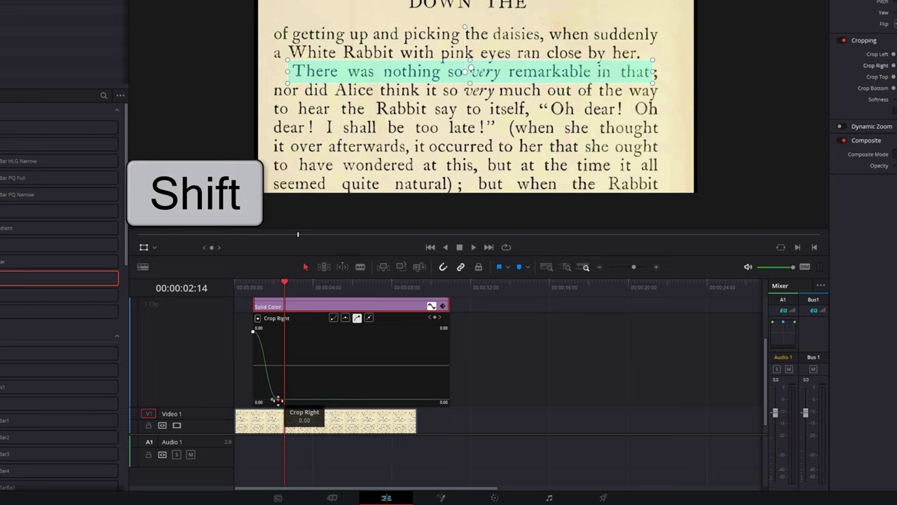
drag(278, 399, 295, 398)
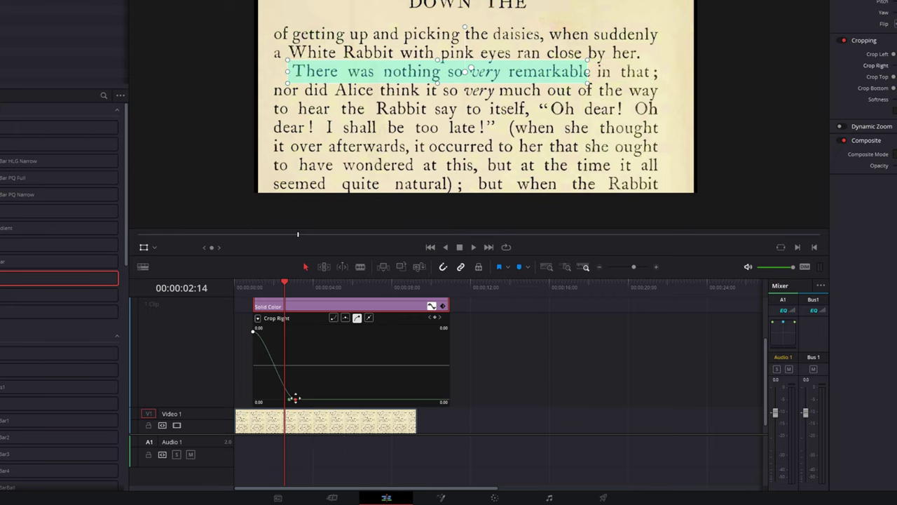
click(256, 287)
key(space)
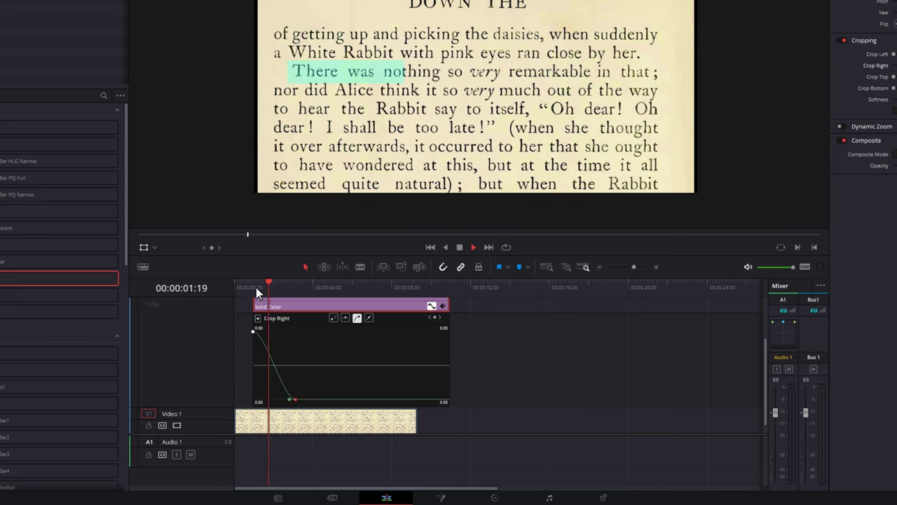
key(space)
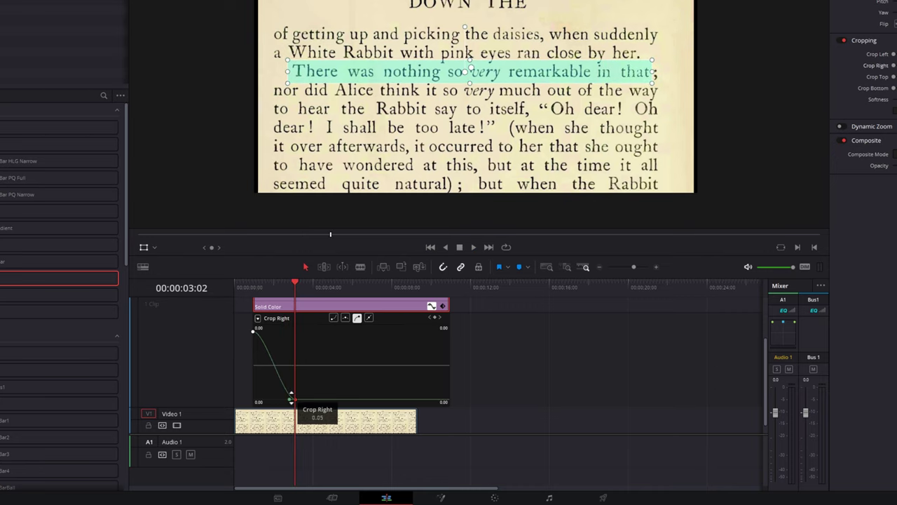
- Pull the end keyframe close to the start for a much faster sweep and replay
drag(290, 399, 265, 398)
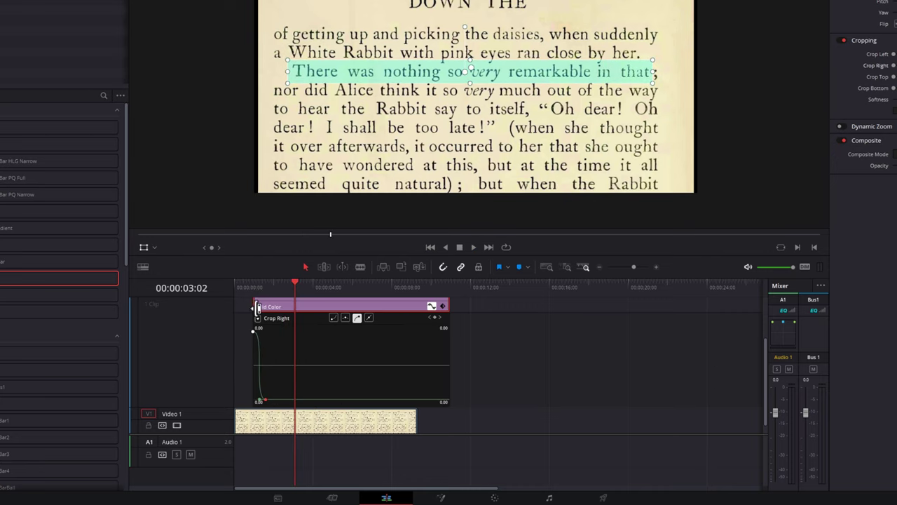
click(249, 287)
key(space)
key(space)
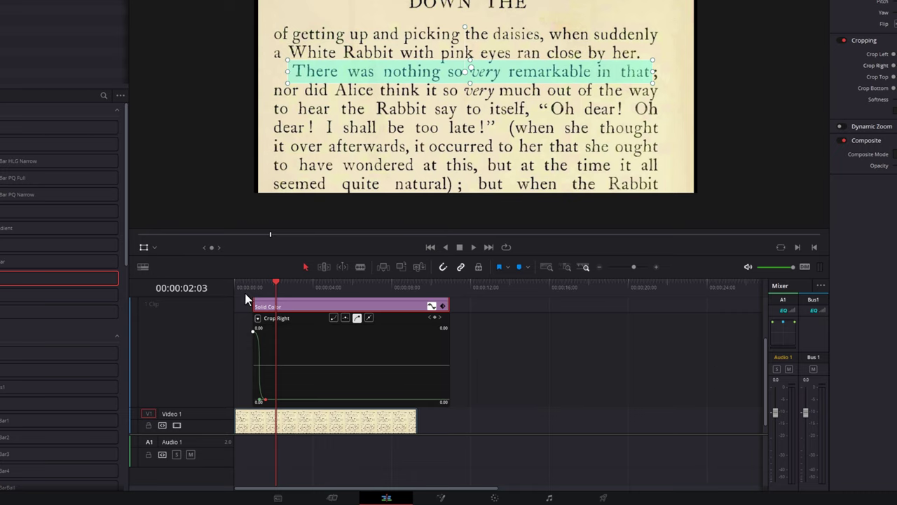
- Collapse the Solid Color clip's curve editor and replay the cyan wipe from the start
click(431, 306)
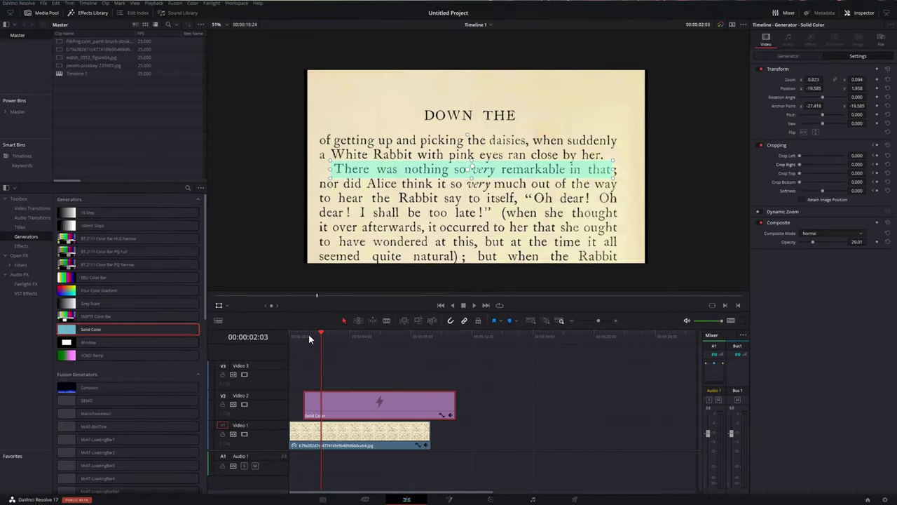
drag(308, 334, 292, 336)
key(space)
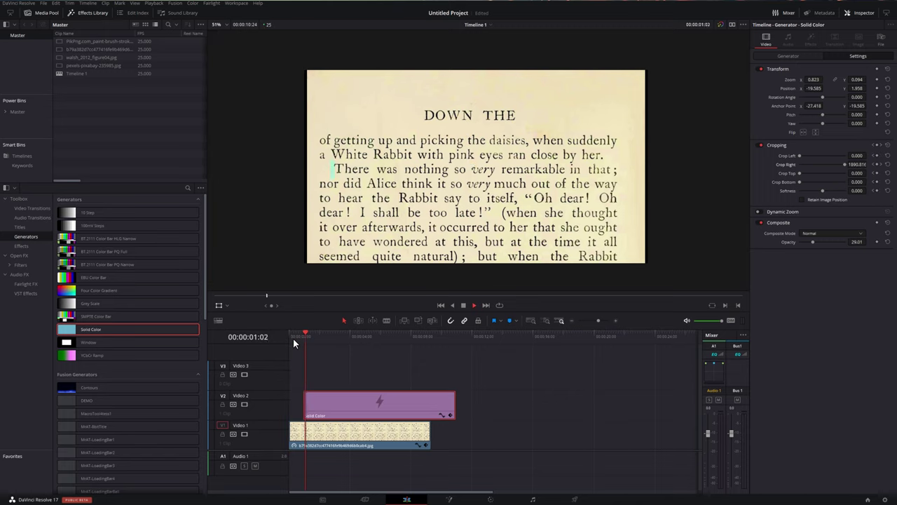
key(space)
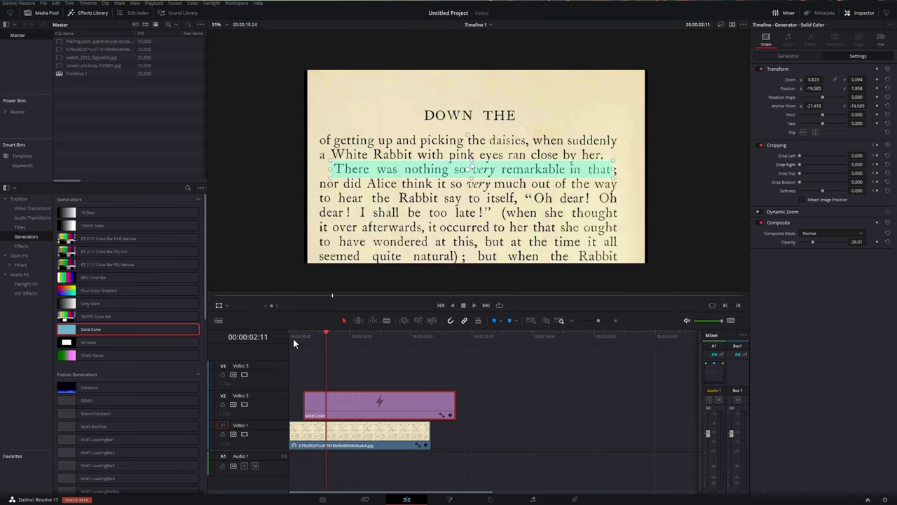
- Alt-drag a copy of the cyan Solid Color clip onto Video 3, offset slightly later
click(370, 399)
key(alt)
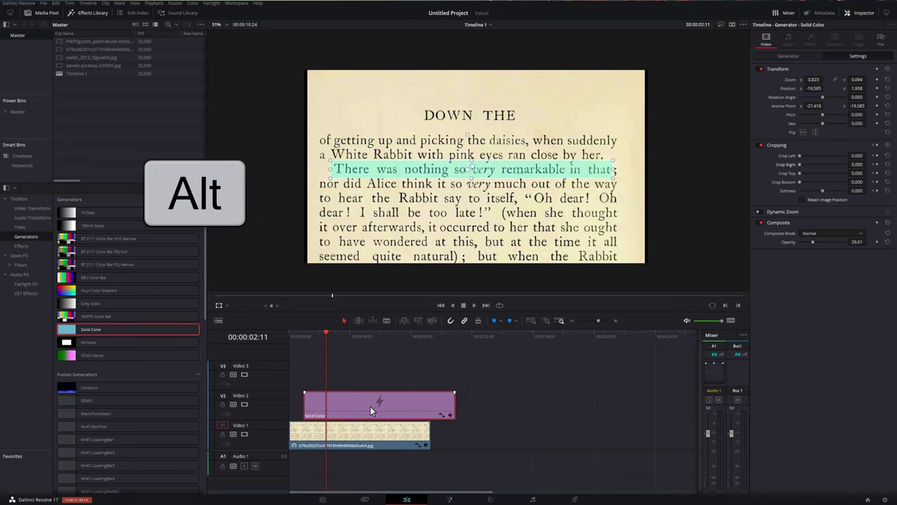
drag(368, 405, 391, 388)
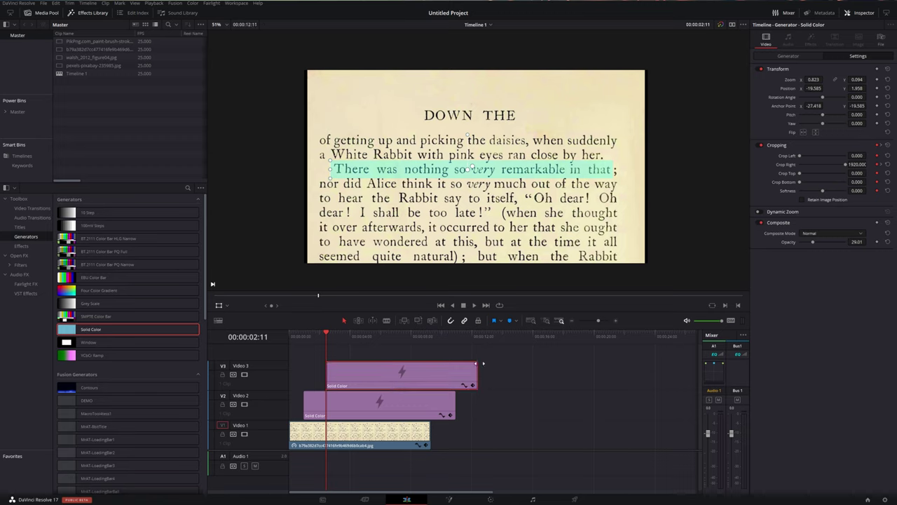
- Recolour the Video 3 highlight copy to red and preview the result
click(797, 54)
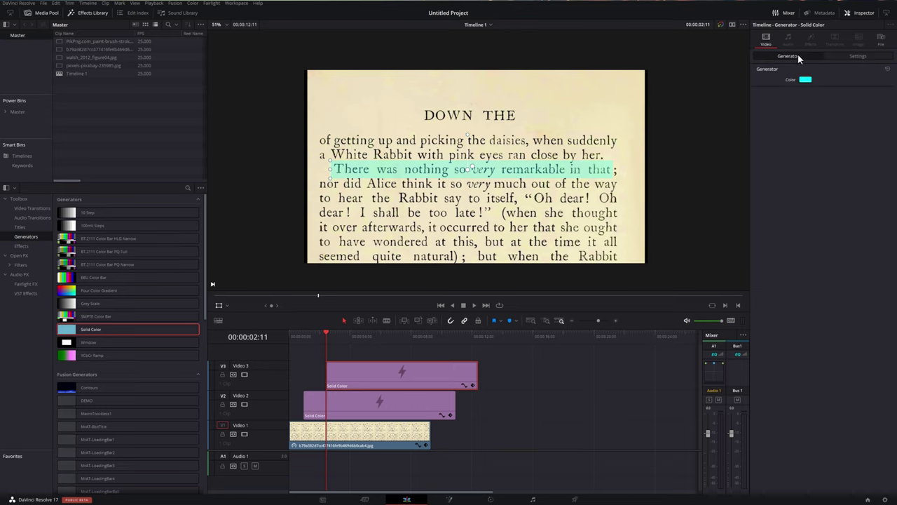
click(806, 80)
mouse_move(499, 176)
mouse_down()
mouse_move(496, 185)
mouse_move(512, 186)
mouse_up()
click(530, 311)
key(space)
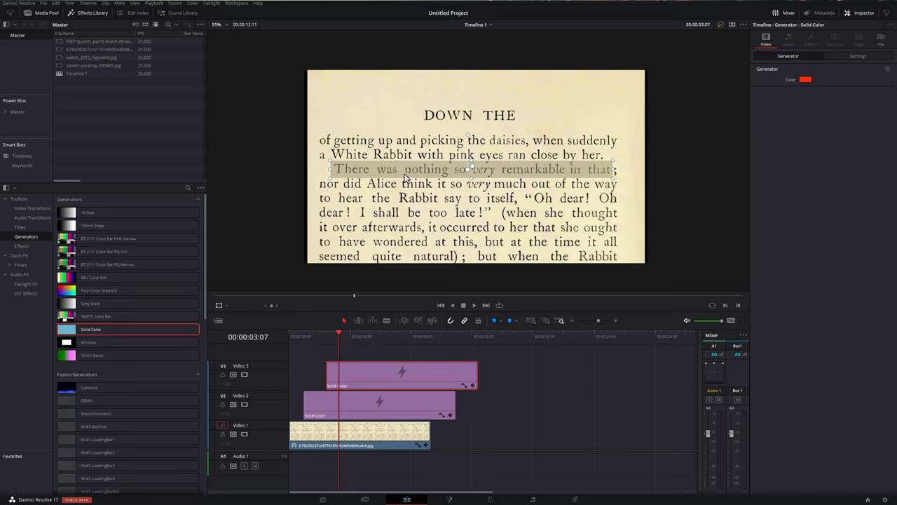
- Place the red box over 'I shall be too late!', narrow it to fit, and replay its entrance
drag(405, 176, 443, 216)
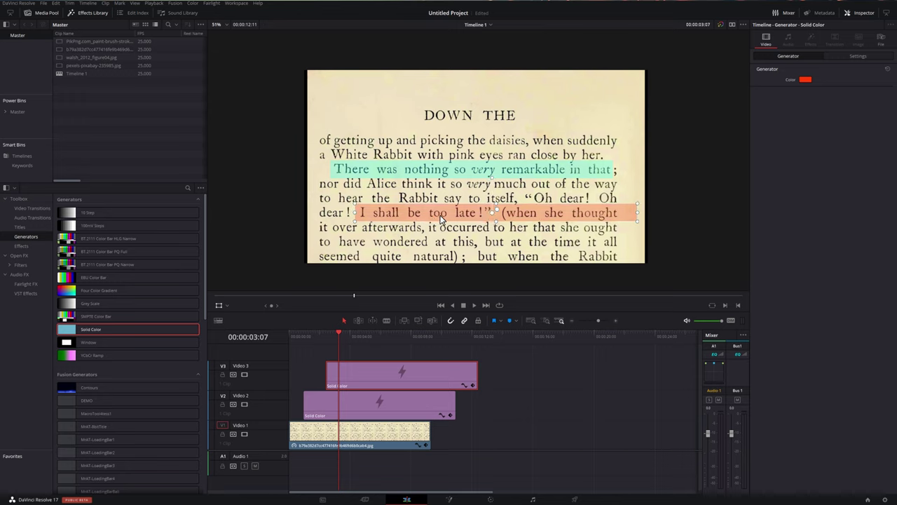
drag(635, 210, 466, 212)
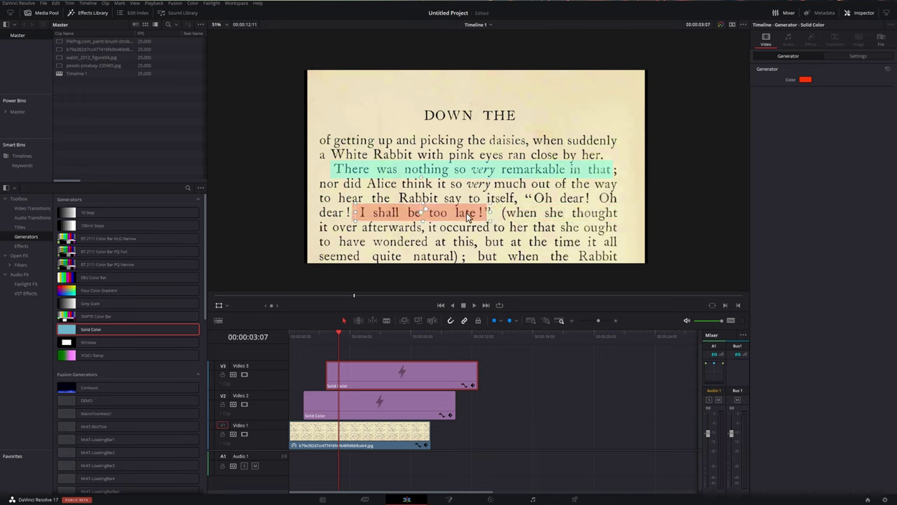
click(320, 335)
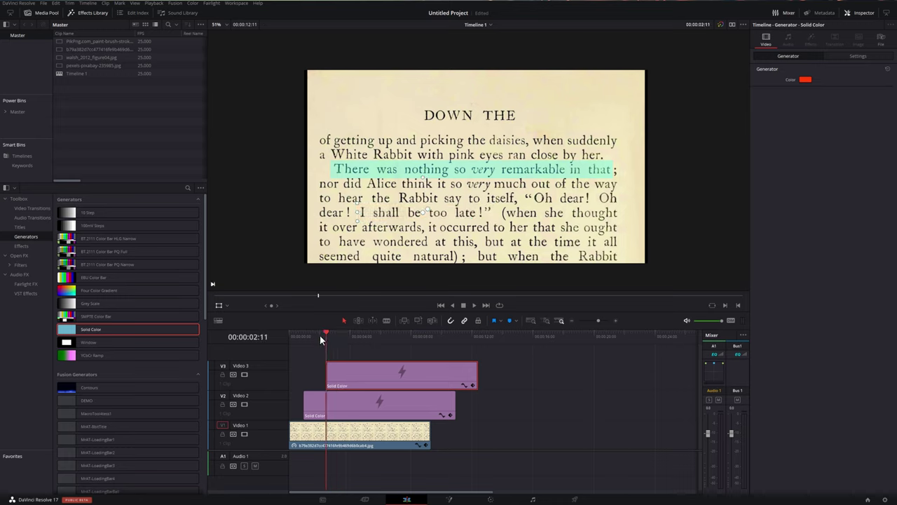
key(space)
click(320, 336)
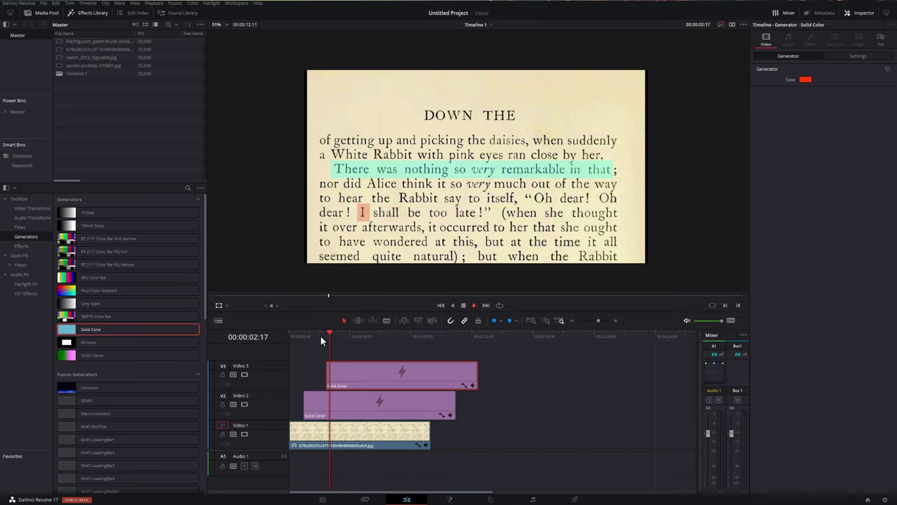
click(320, 336)
key(space)
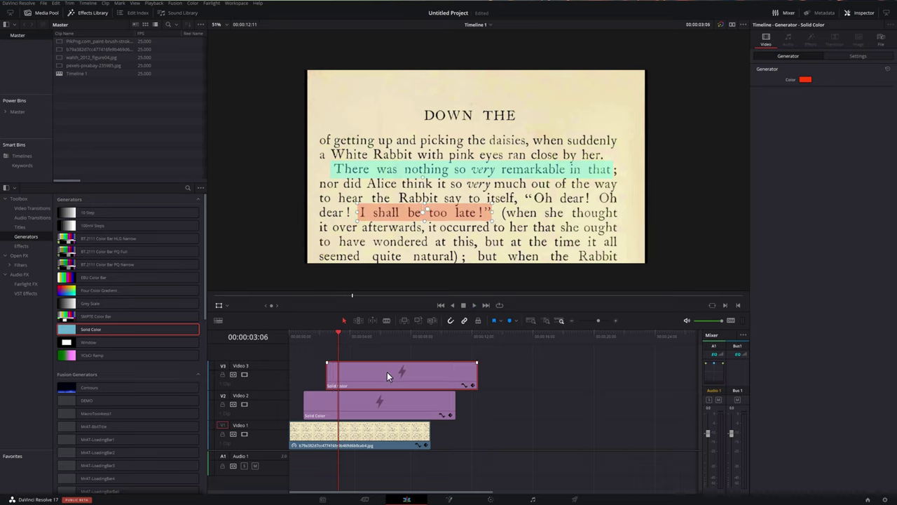
- Ease the V3 clip's Crop Right curve by moving its end keyframe later, then play the wipe
click(463, 385)
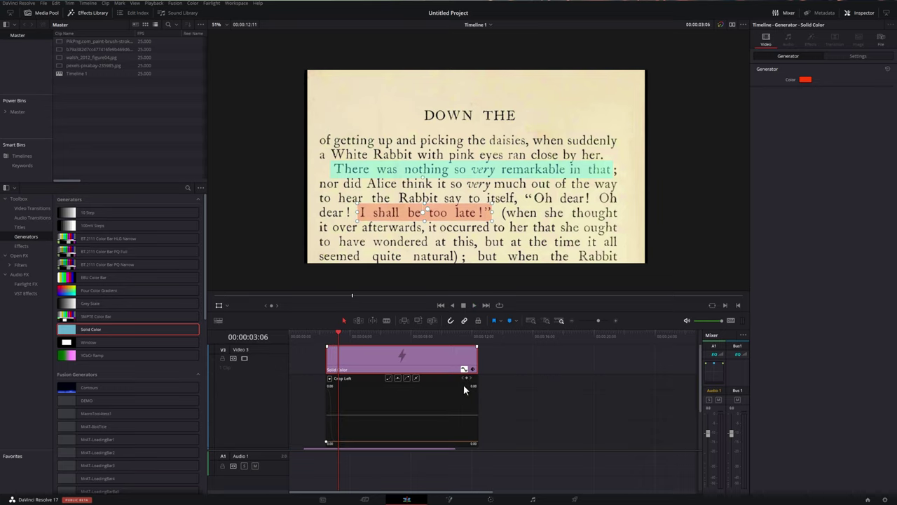
click(331, 379)
click(342, 447)
drag(336, 443, 356, 440)
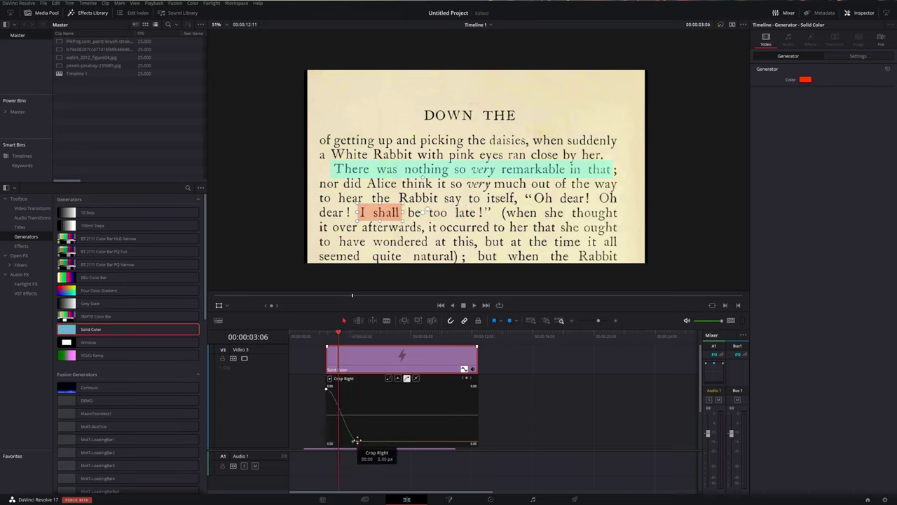
key(space)
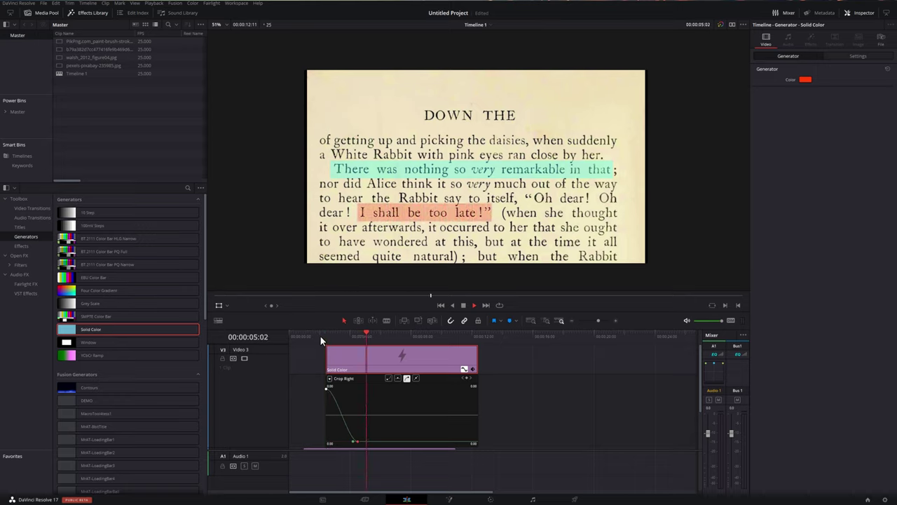
key(space)
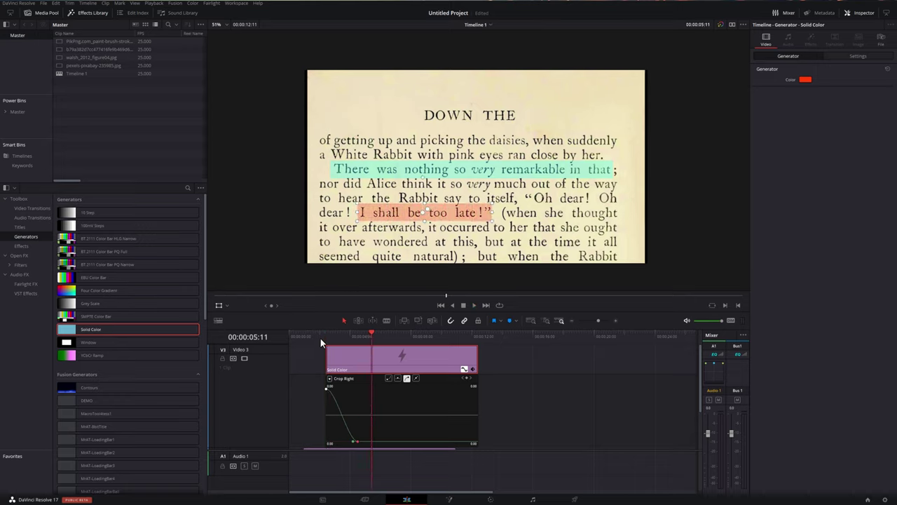